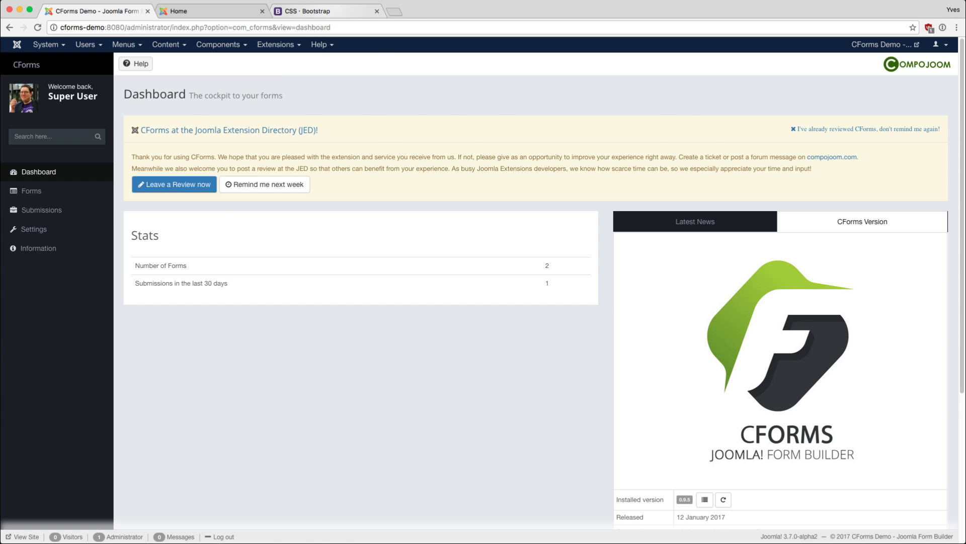
- Check the Bootstrap grid options page, and create a new form in the CForms component
left_click(322, 11)
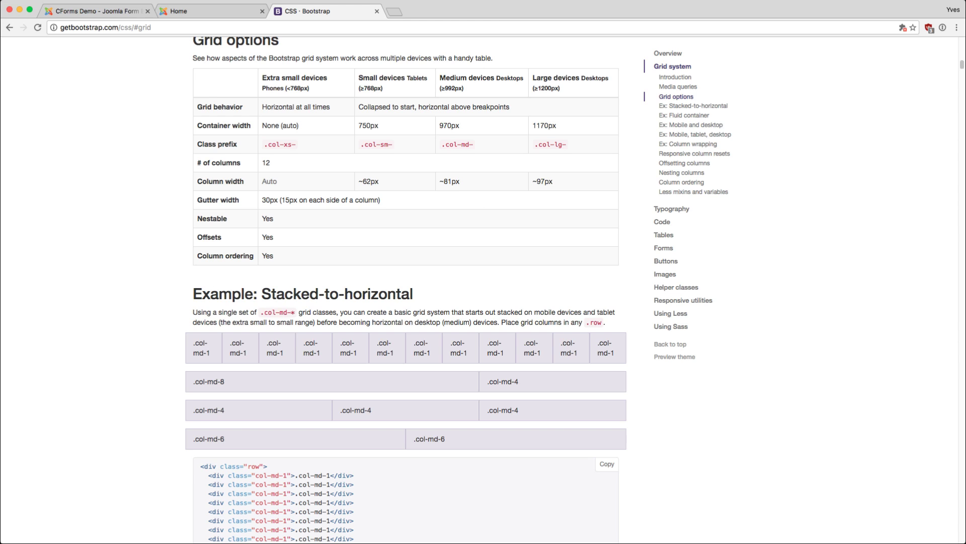
left_click(97, 11)
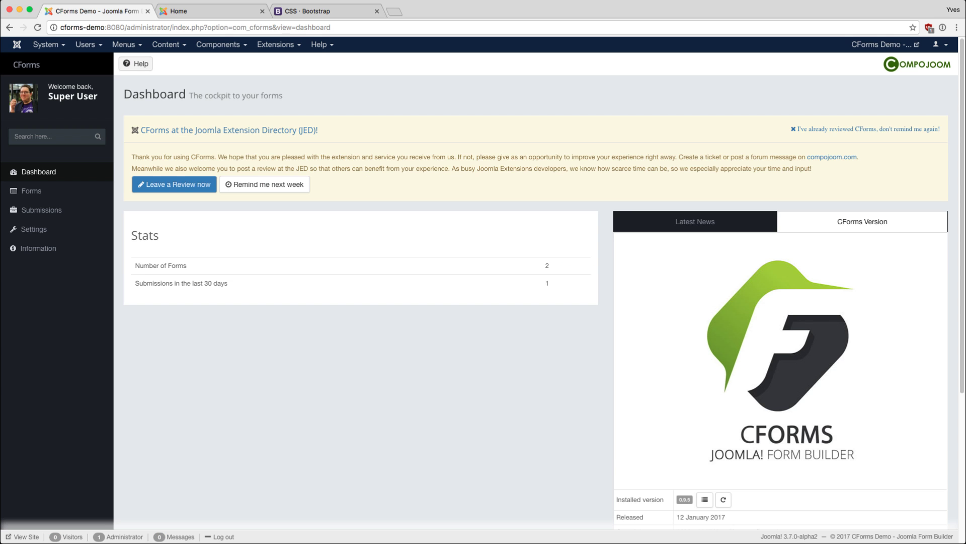
left_click(220, 44)
mouse_move(237, 73)
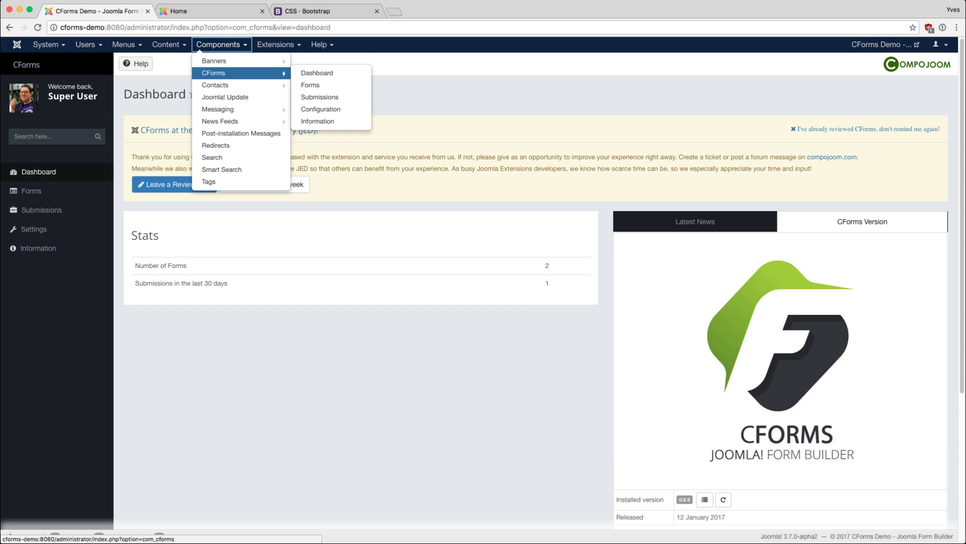
left_click(310, 85)
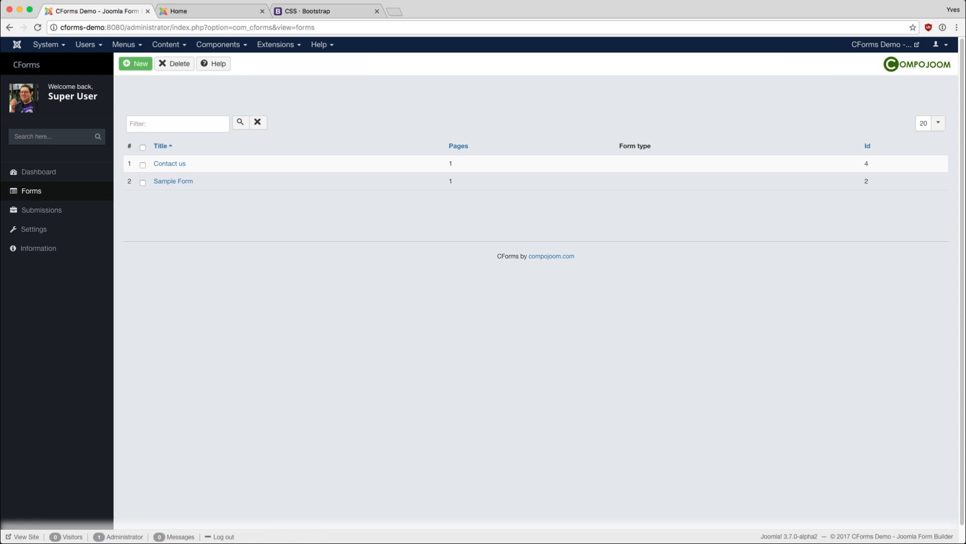
left_click(135, 64)
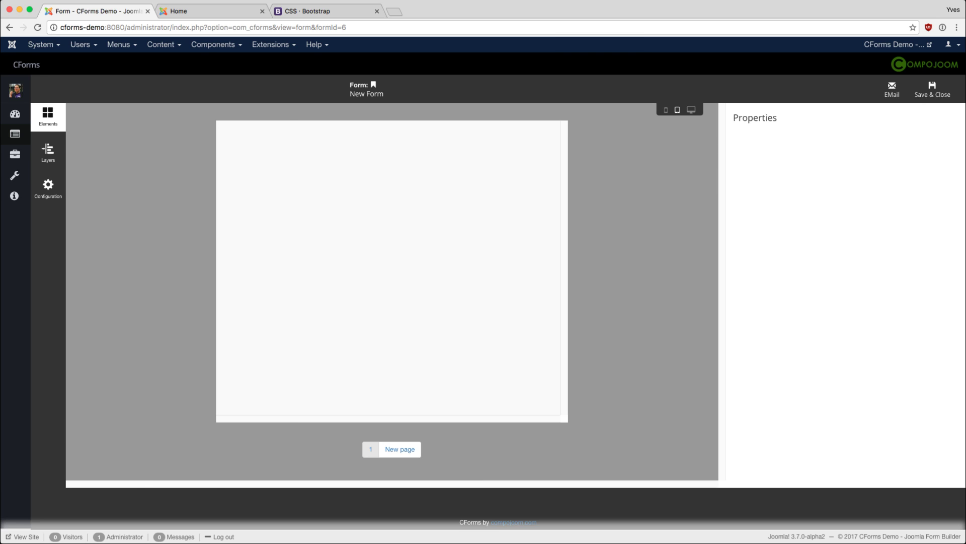
- Set the form title to "Responsive Sample" in the form's configuration
left_click(48, 189)
left_click_drag(108, 157, 86, 157)
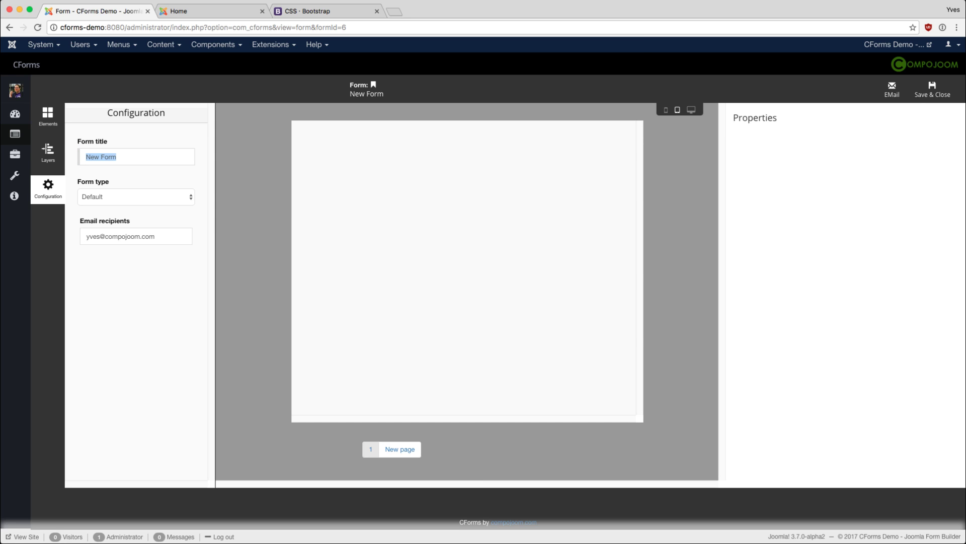
type("Responsive Sample")
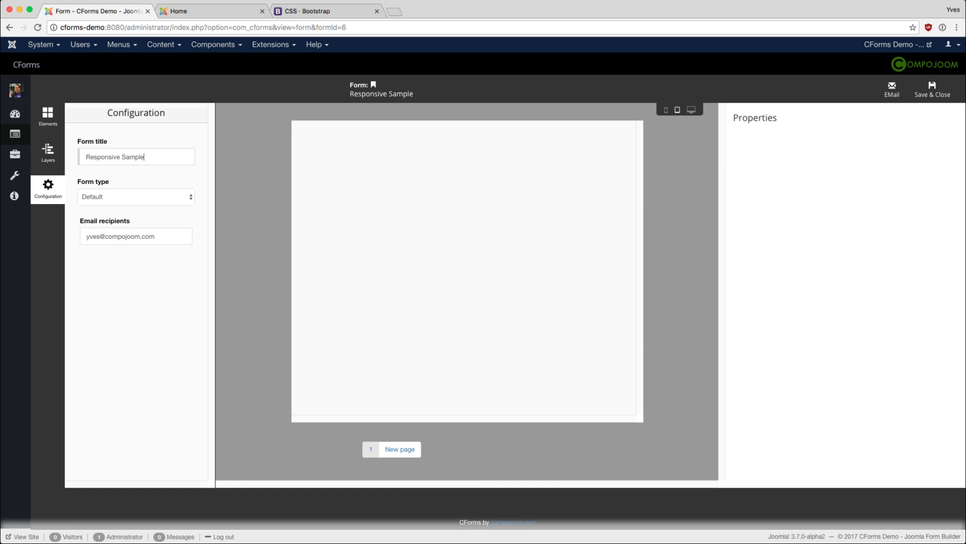
- Add two basic text fields to the form
left_click(48, 117)
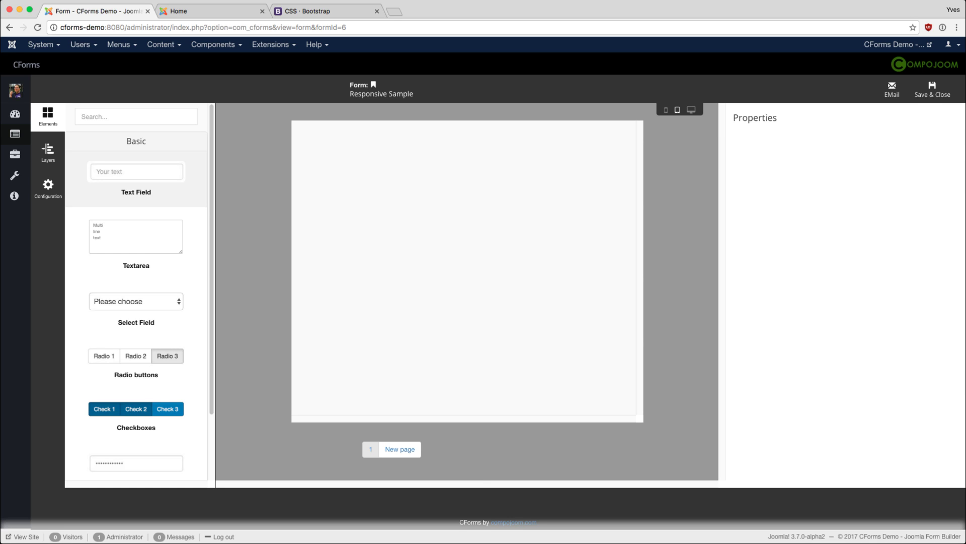
left_click(136, 179)
left_click(136, 179)
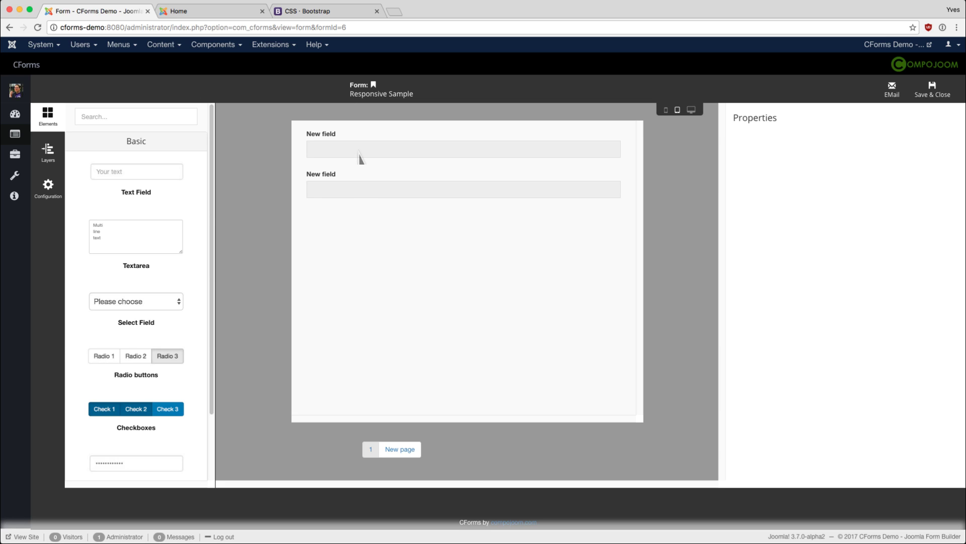
- Label the upper text field "First name" and the lower one "Last name"
left_click(464, 149)
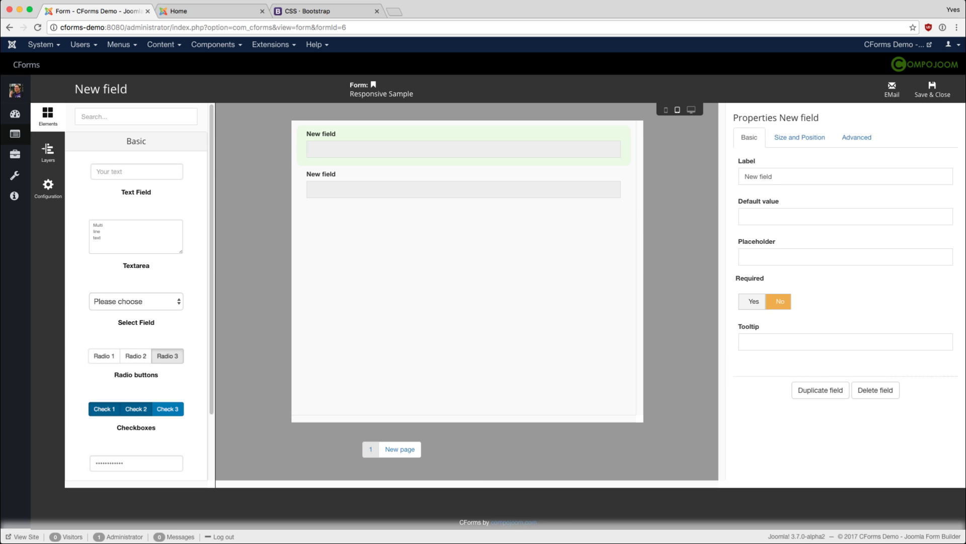
triple_click(758, 177)
type("F")
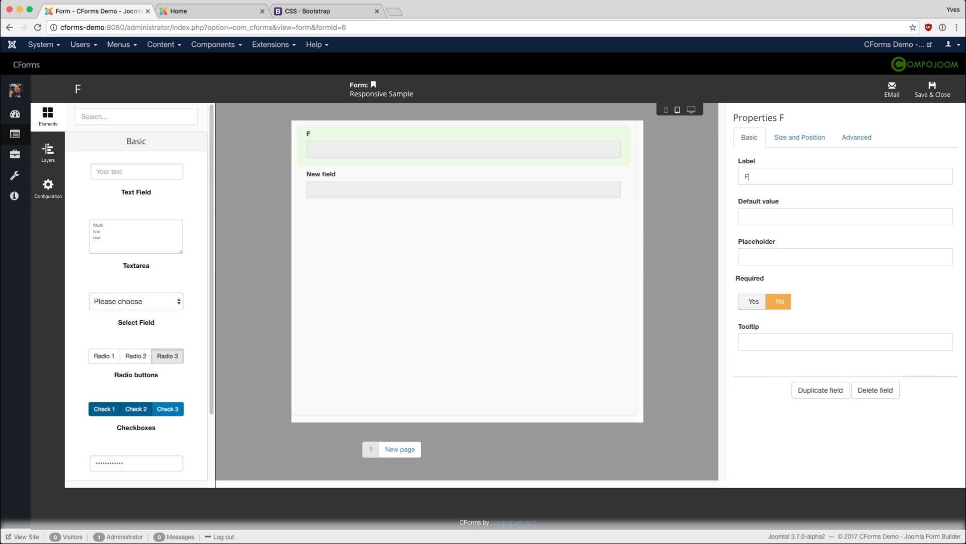
type("irst name")
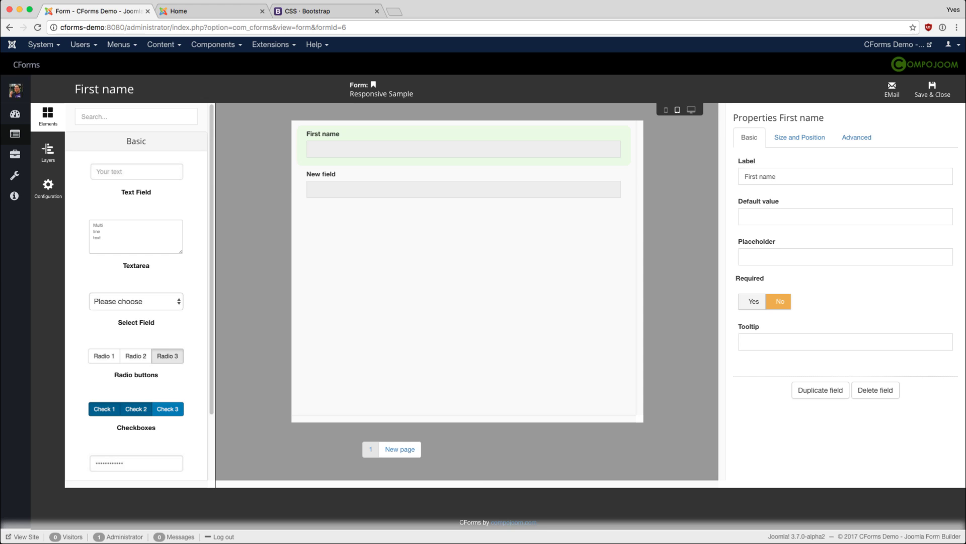
left_click(498, 202)
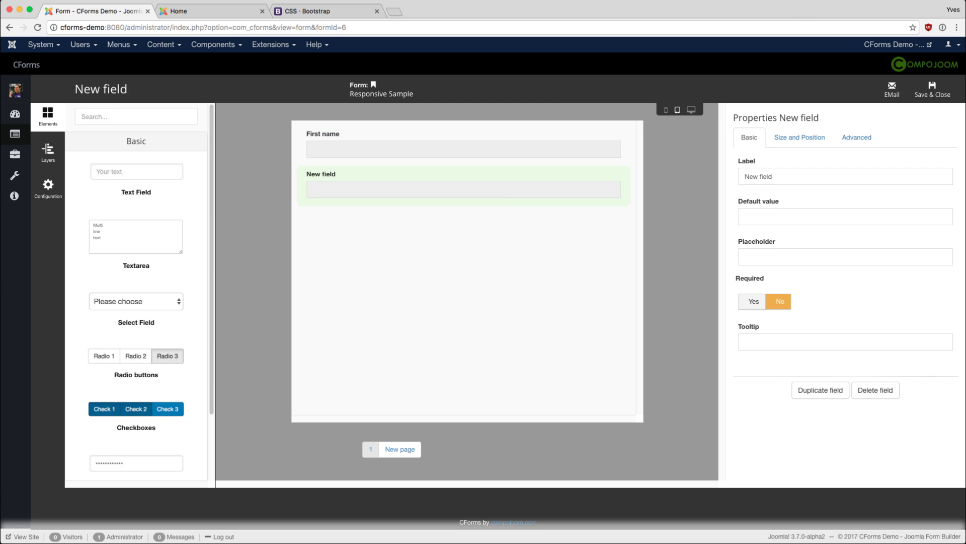
triple_click(773, 176)
type("Last name")
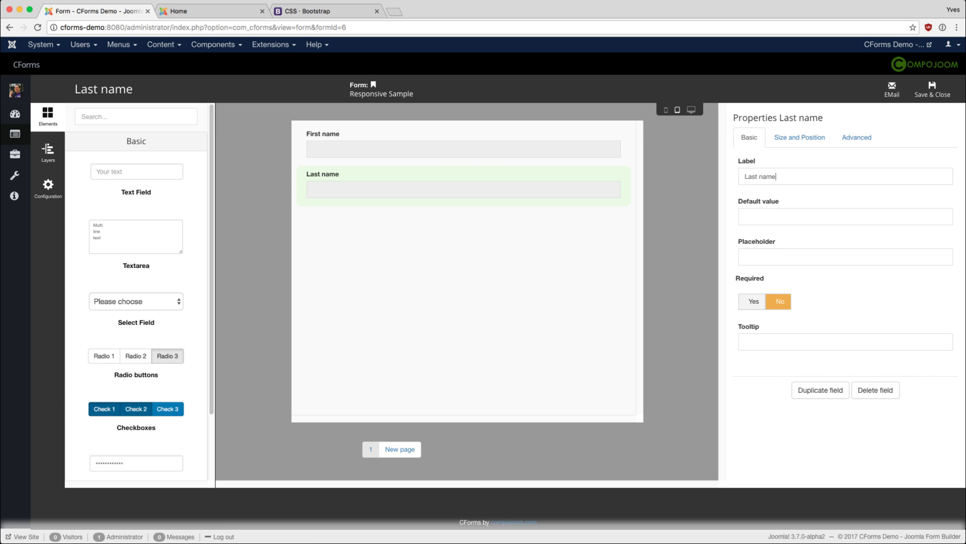
- Set both the First name and Last name fields to 6 columns for Tablet-Size (md) and Desktops / Large (lg)
left_click(452, 164)
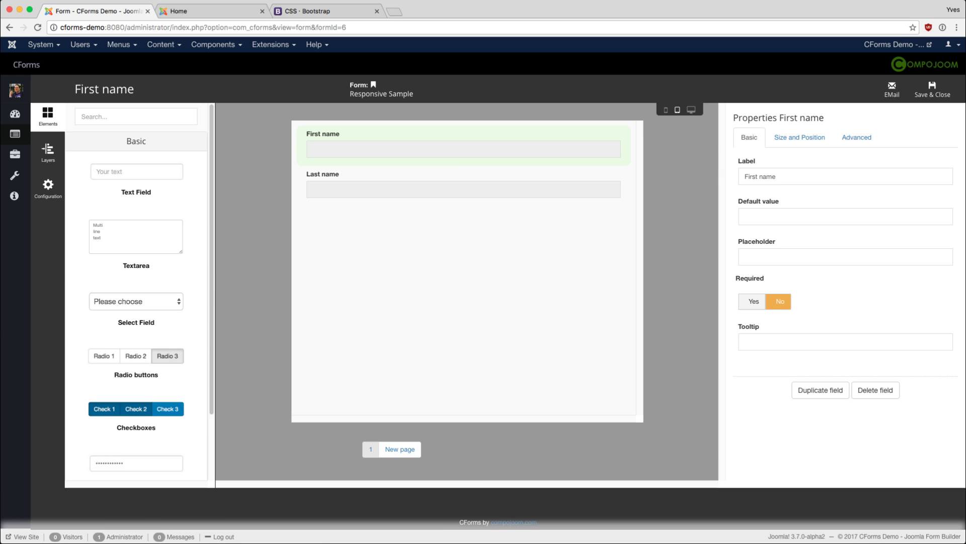
left_click(800, 137)
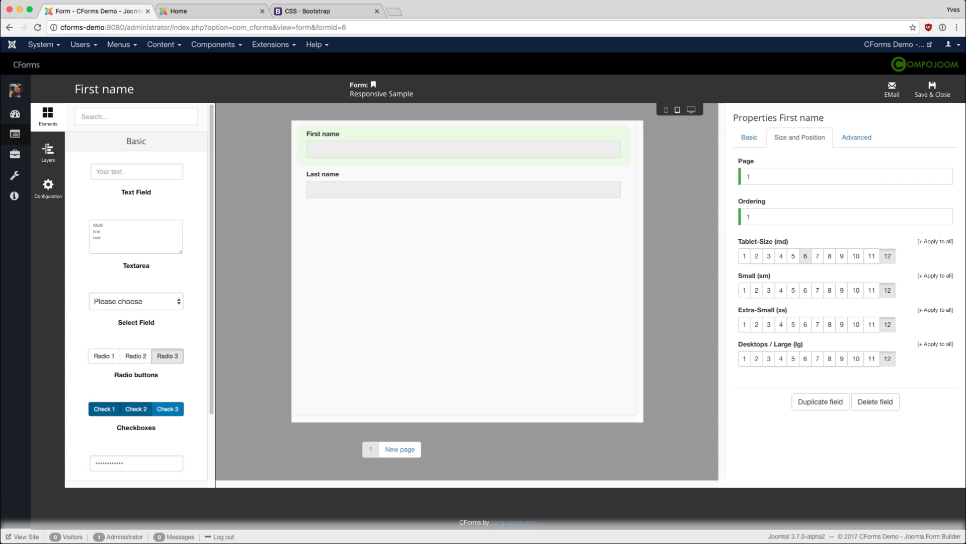
left_click(805, 255)
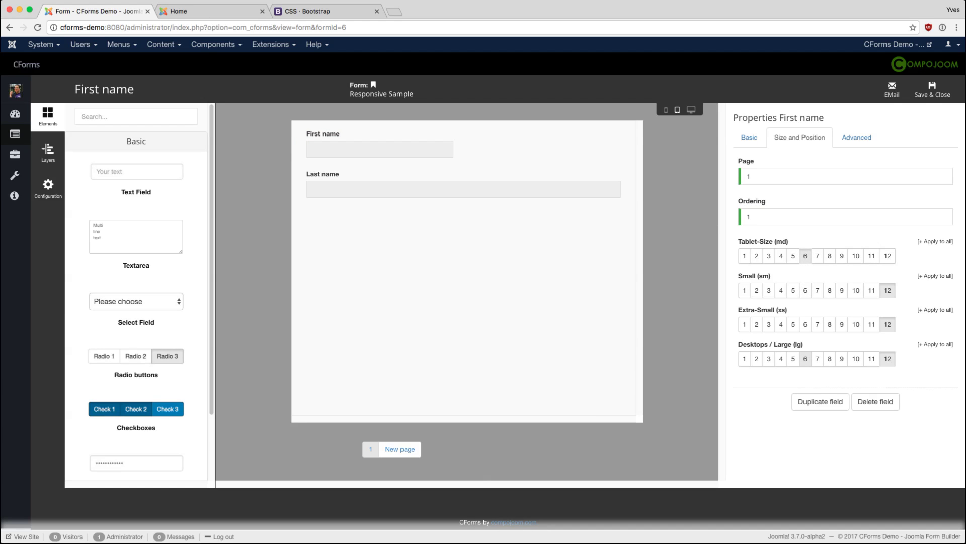
left_click(534, 200)
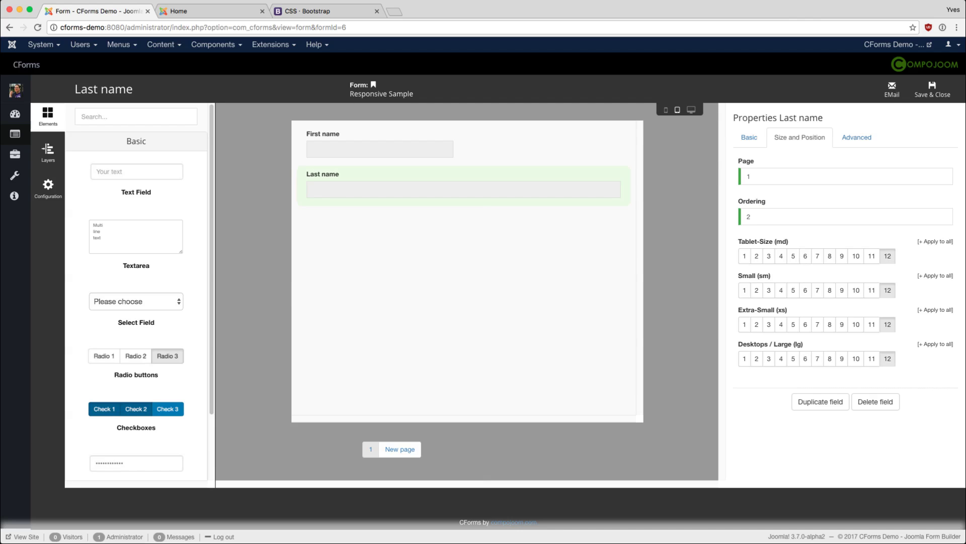
left_click(806, 256)
left_click(806, 358)
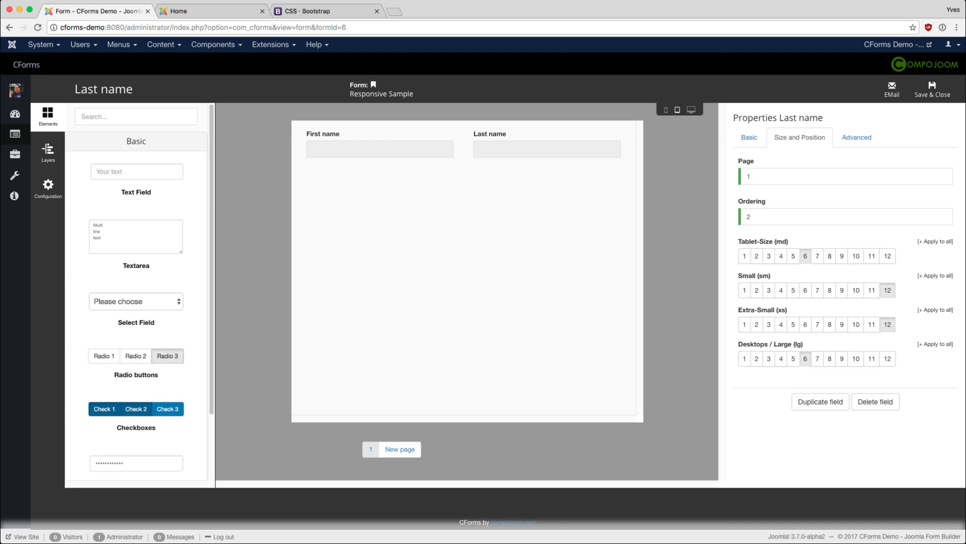
- Preview the form at phone size, and make the First name and Last name fields required
left_click(666, 110)
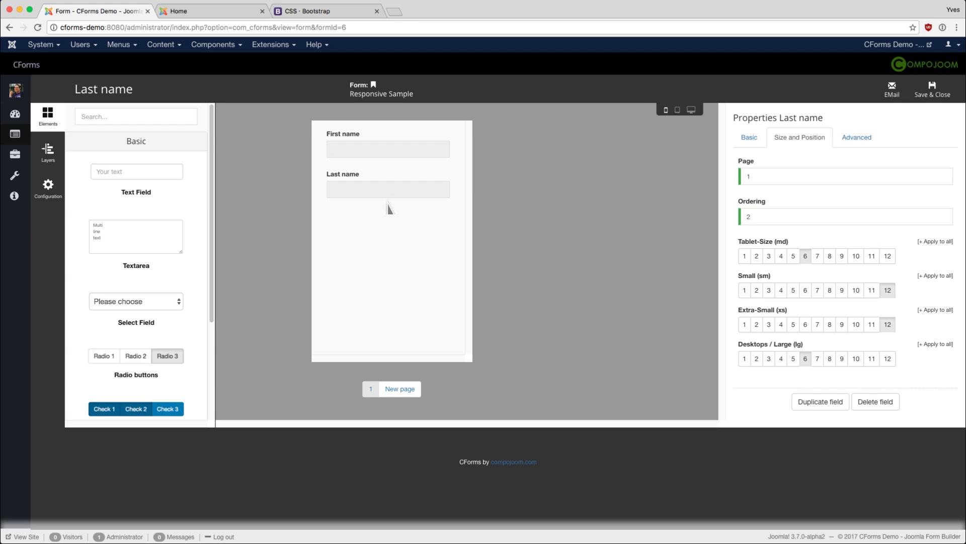
left_click(749, 137)
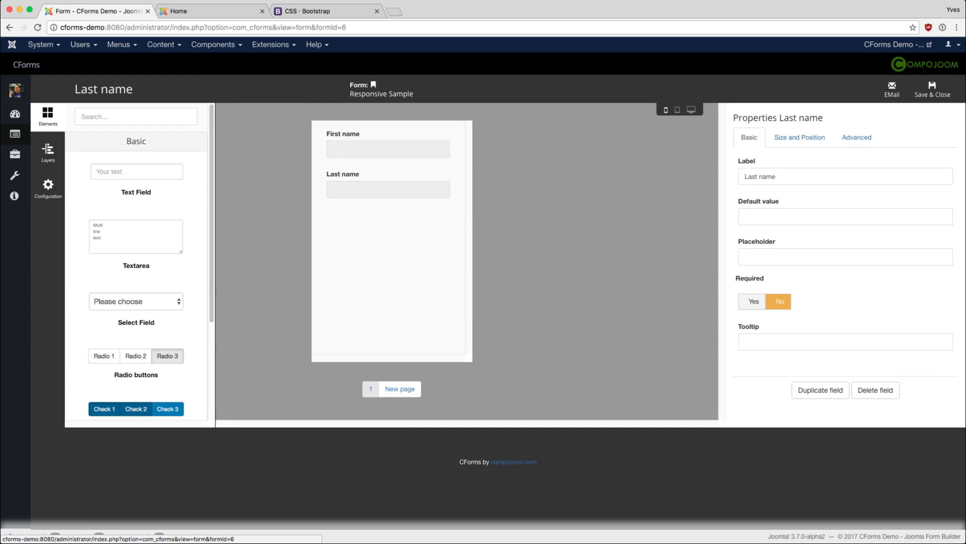
left_click(416, 153)
left_click(754, 301)
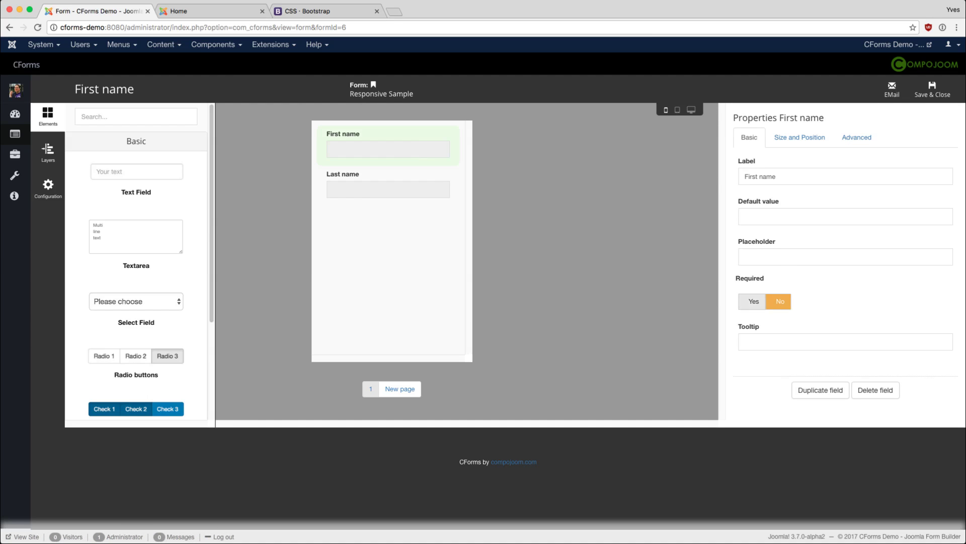
left_click(420, 191)
left_click(754, 301)
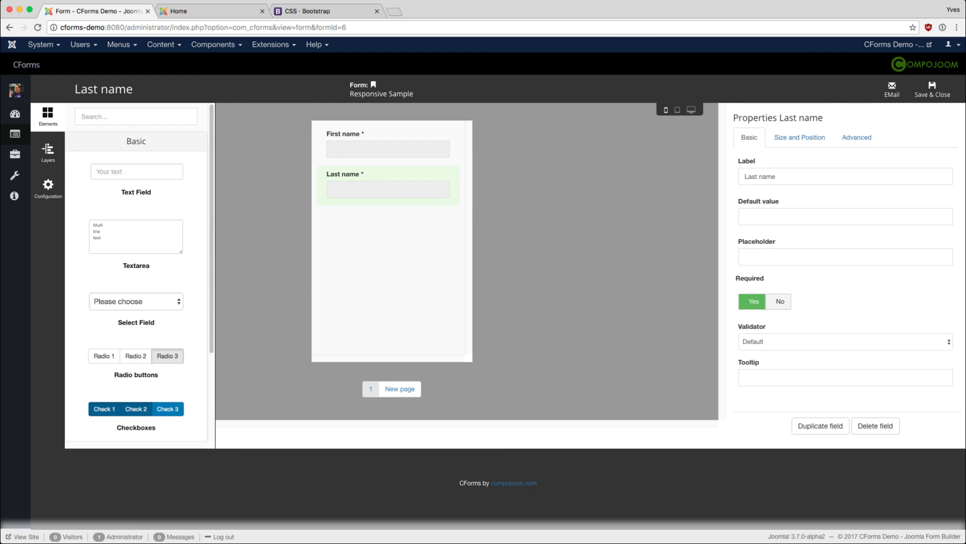
- Add a third text field labelled "Email" and return the form preview to tablet size
left_click(136, 174)
left_click(371, 241)
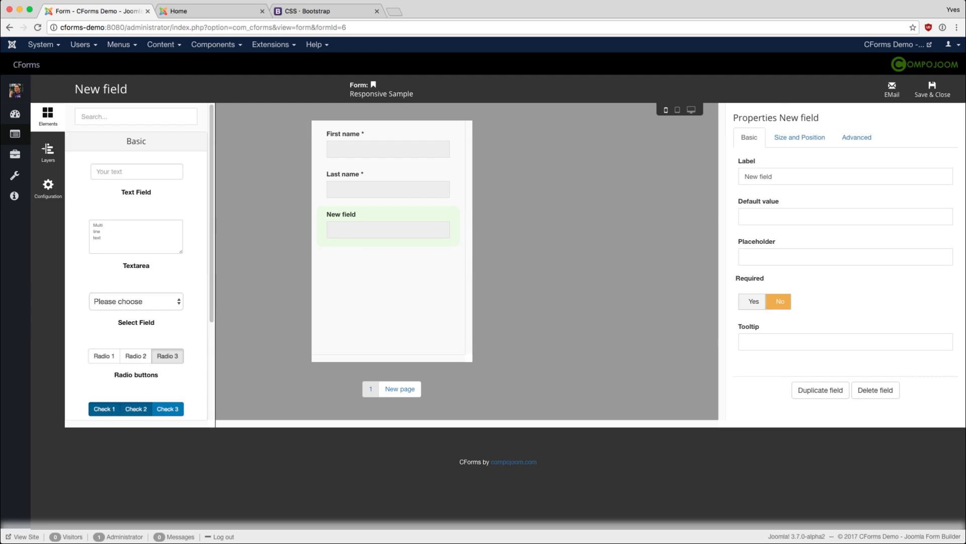
triple_click(758, 177)
left_click(678, 110)
triple_click(765, 177)
type("Email")
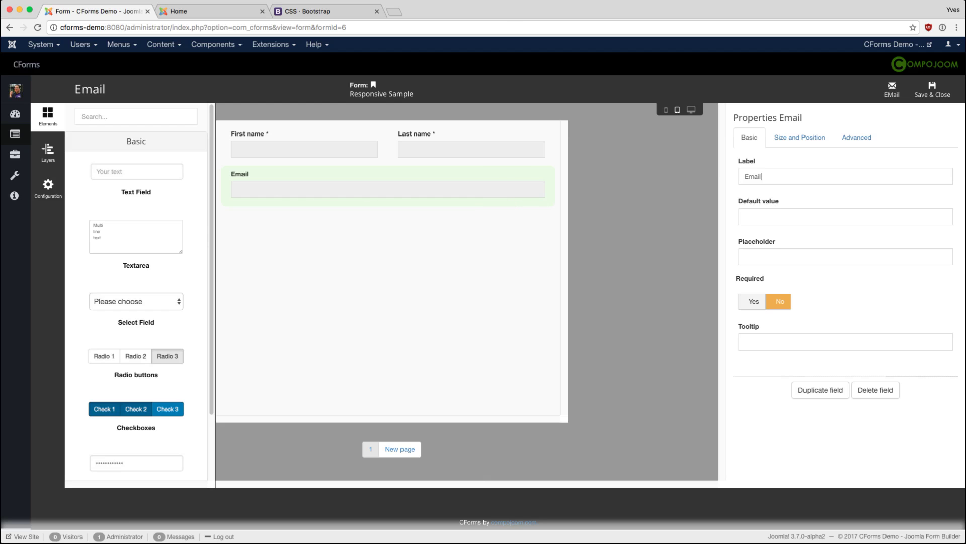
- Make the Email field required with the EMail validator, and check its size and position settings
left_click(752, 301)
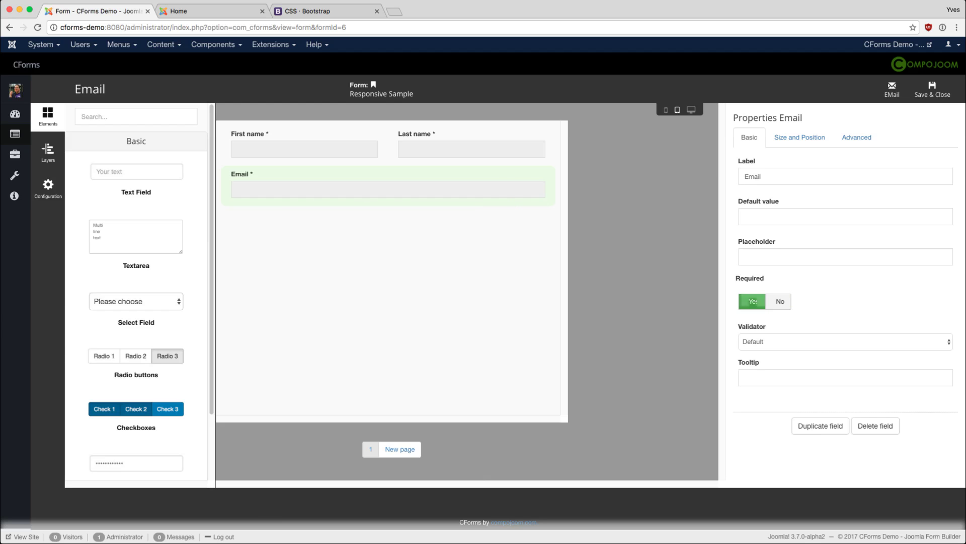
left_click(775, 342)
left_click(751, 377)
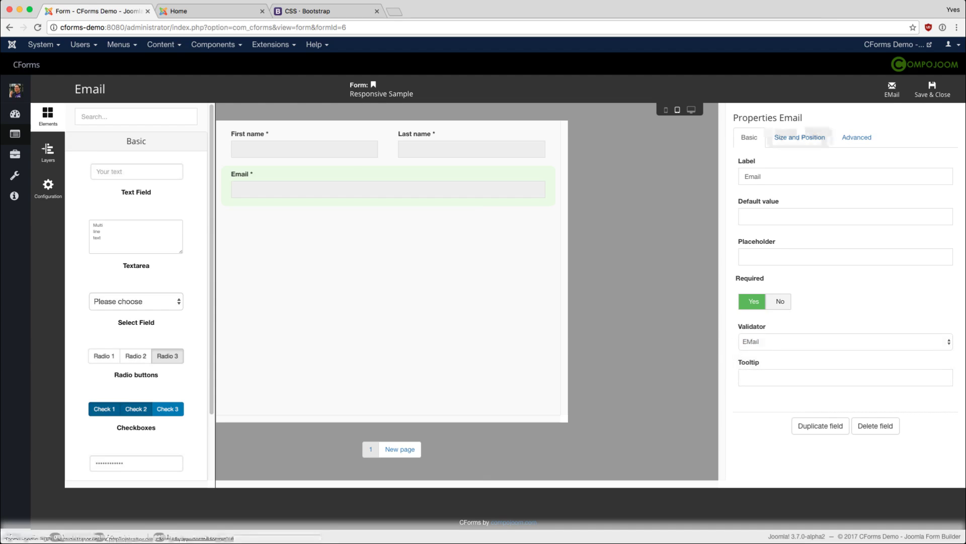
left_click(800, 137)
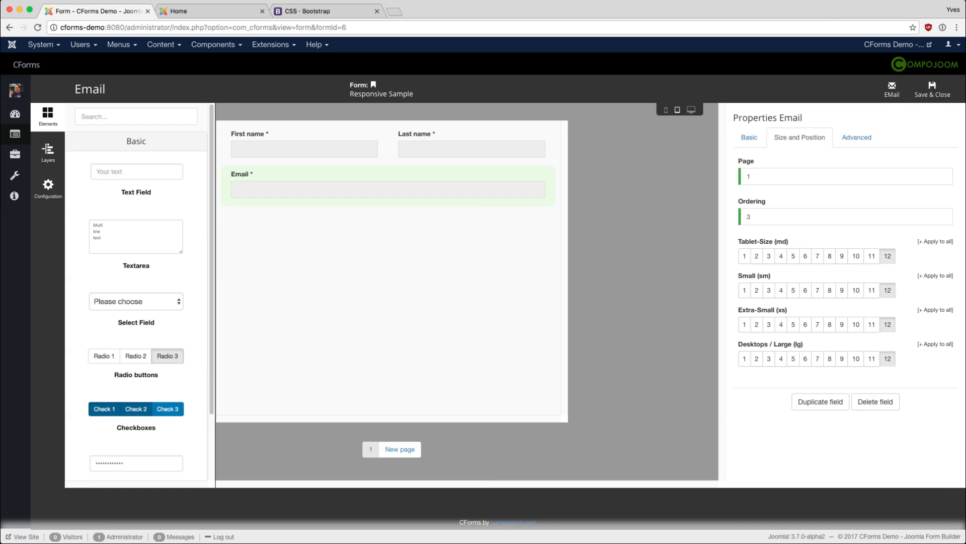
- Add a required text field labelled "Address" below the Email field, and save and close the form
left_click(137, 172)
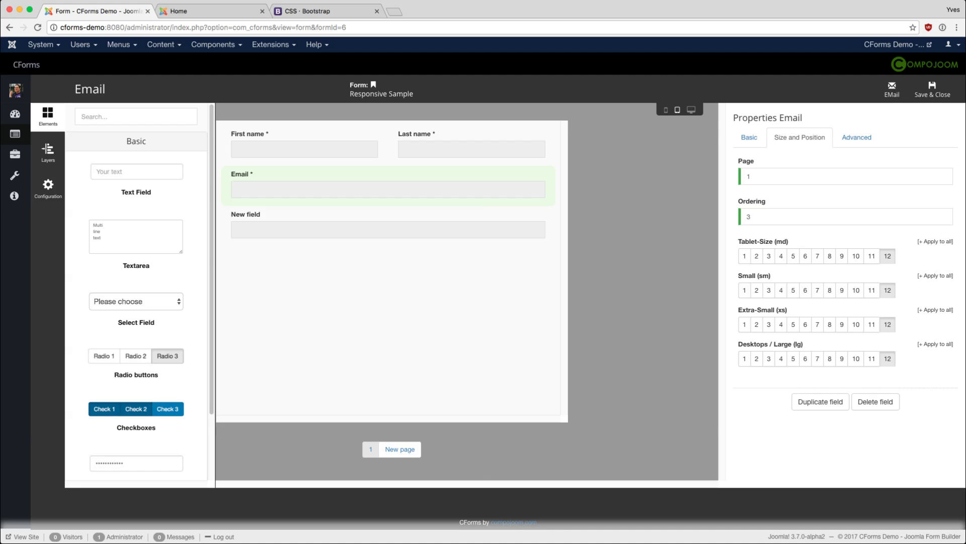
left_click(263, 235)
left_click(750, 137)
triple_click(766, 176)
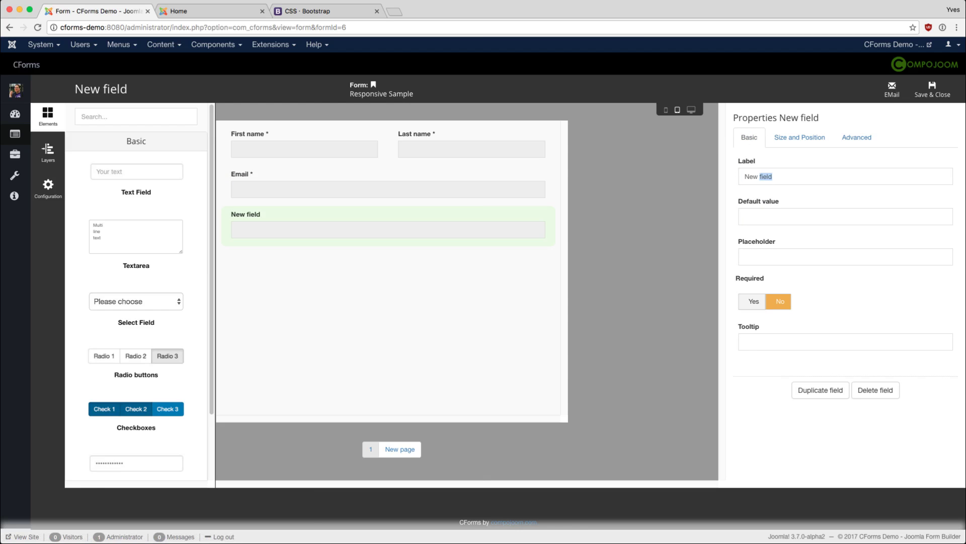
type("Address")
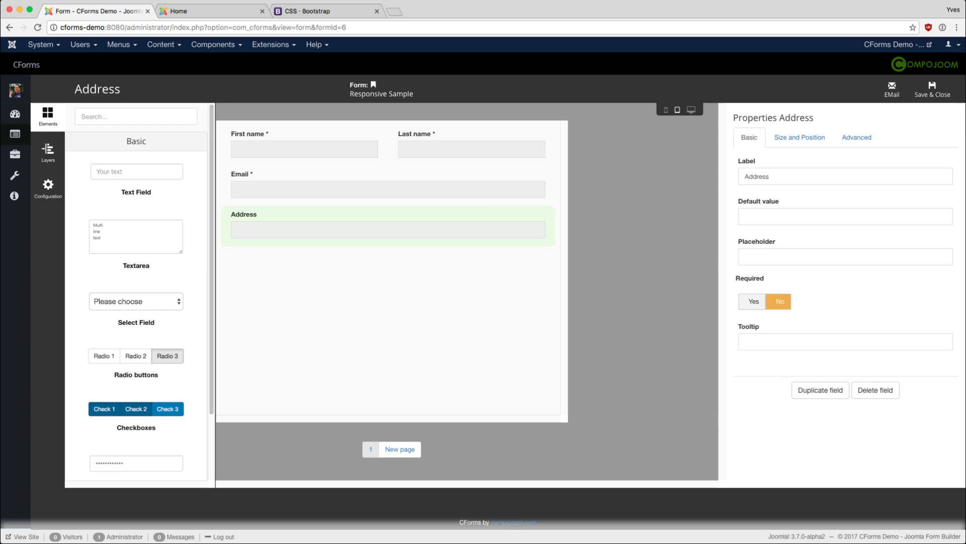
left_click(752, 301)
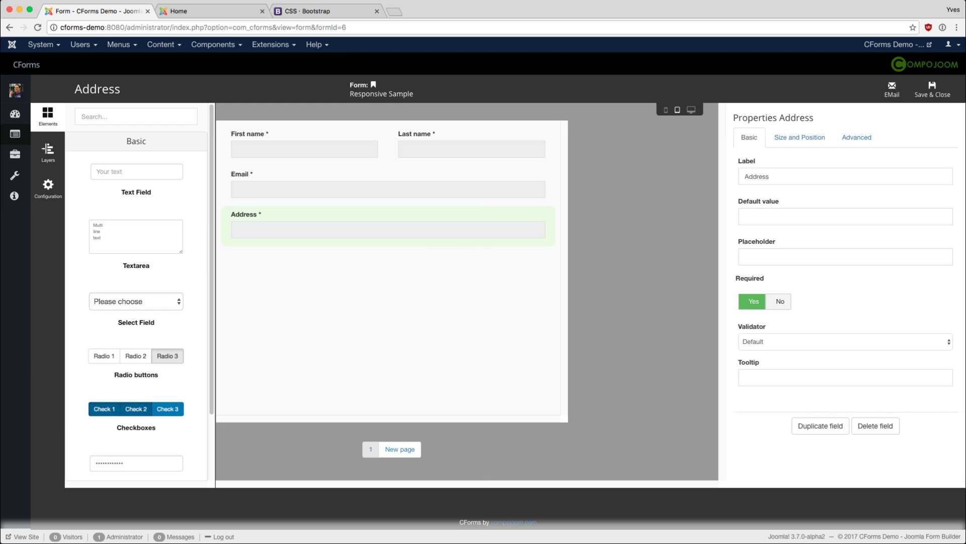
left_click(932, 89)
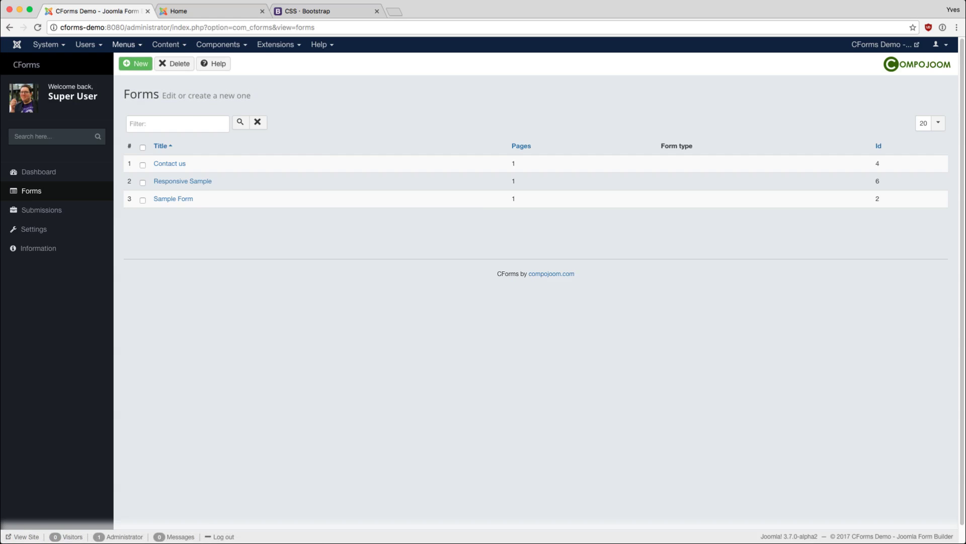
- Create a new item in the Main Menu with the title "Responsive Sample" and the alias "responsive"
left_click(127, 44)
left_click(134, 103)
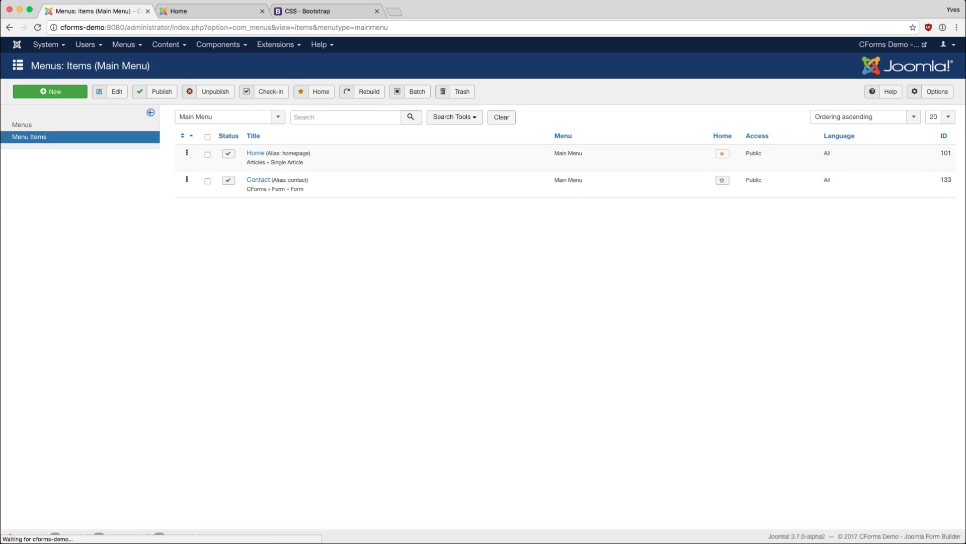
left_click(50, 92)
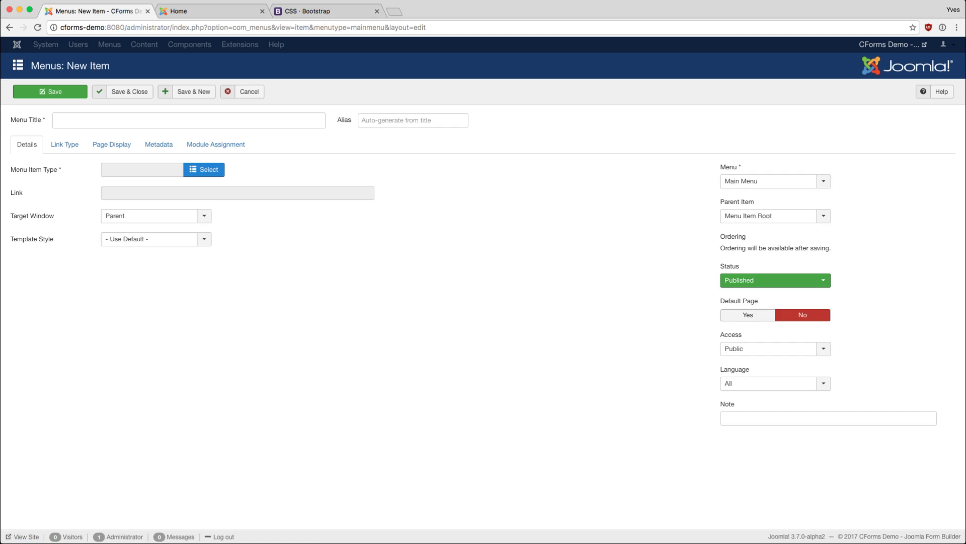
type("Rep")
key("BackSpace")
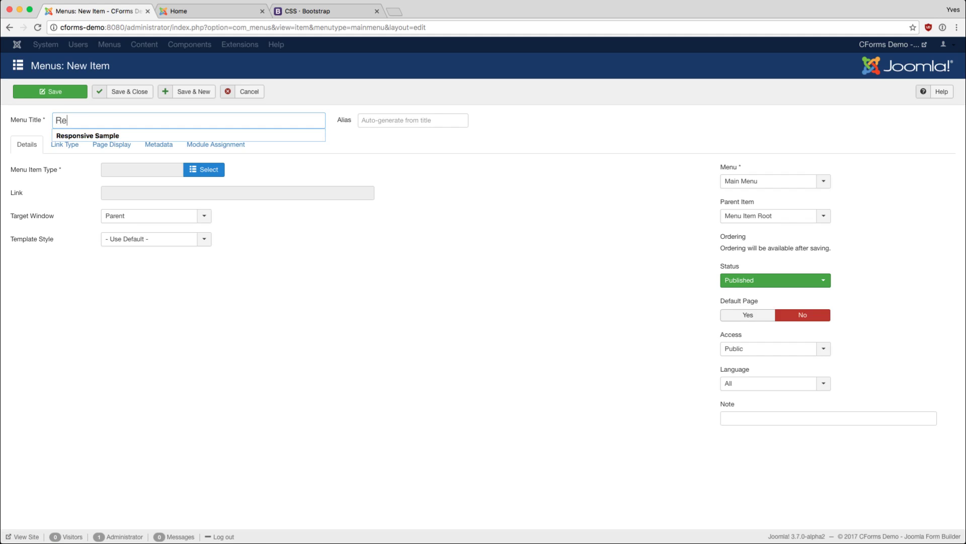
key("Down")
key("Return")
key("Tab")
type("r")
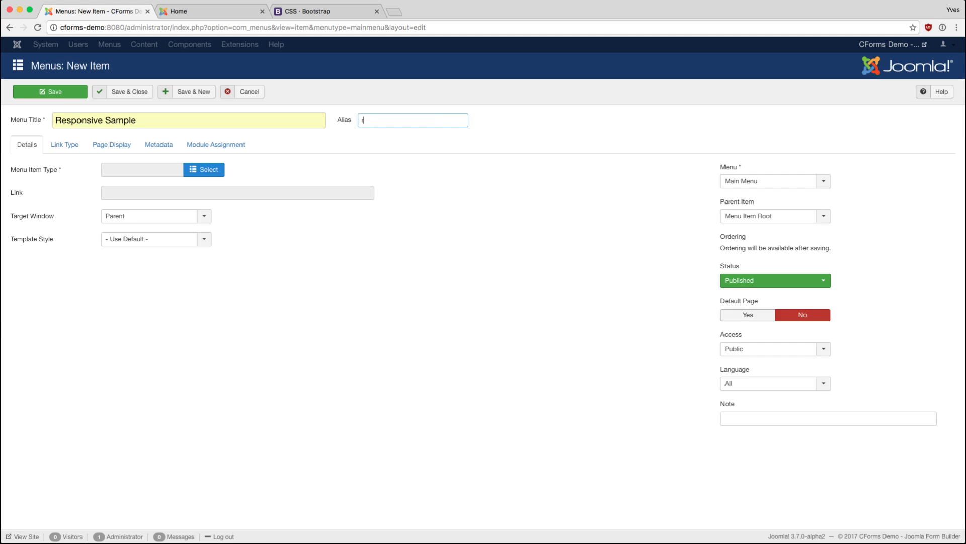
type("esponsive")
- Set the menu item type to the CForms form type and choose "Responsive Sample" as its form
left_click(202, 170)
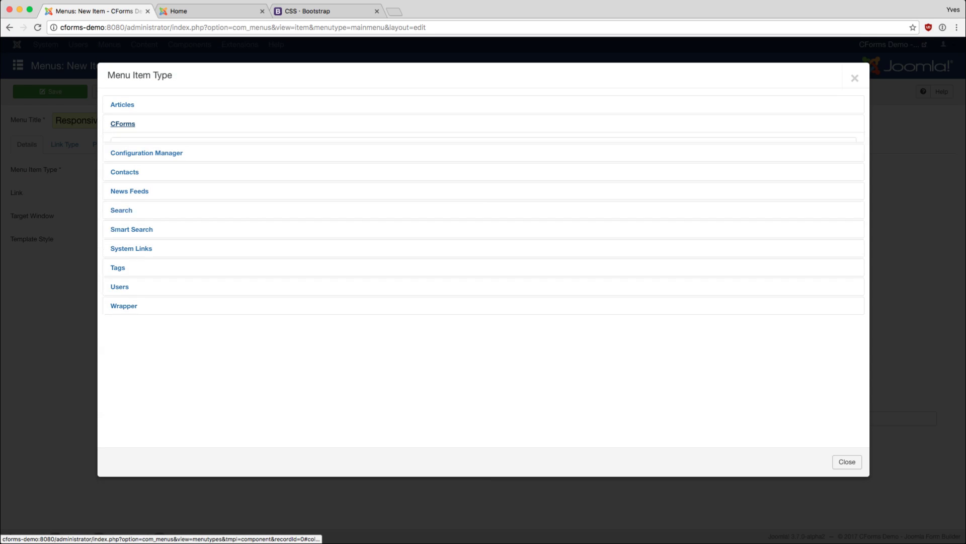
left_click(124, 146)
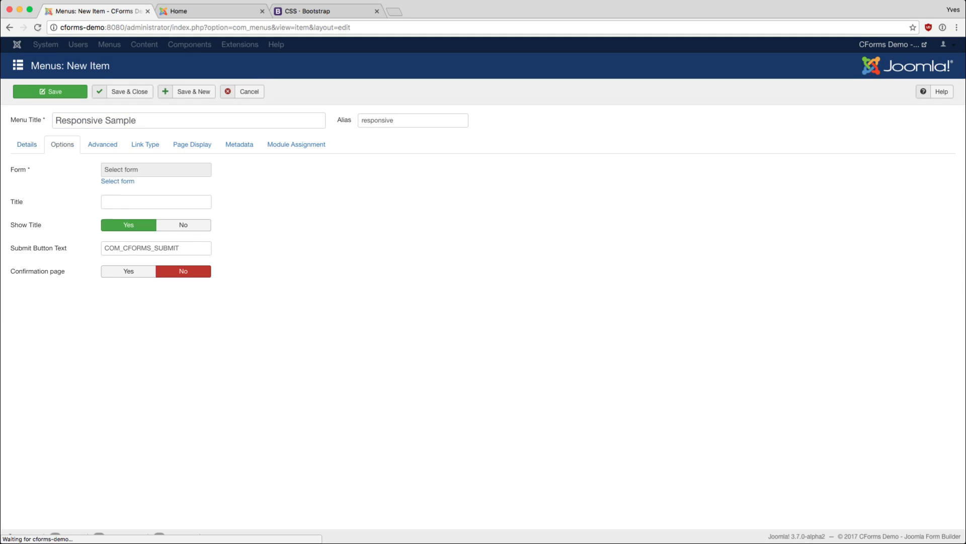
left_click(117, 181)
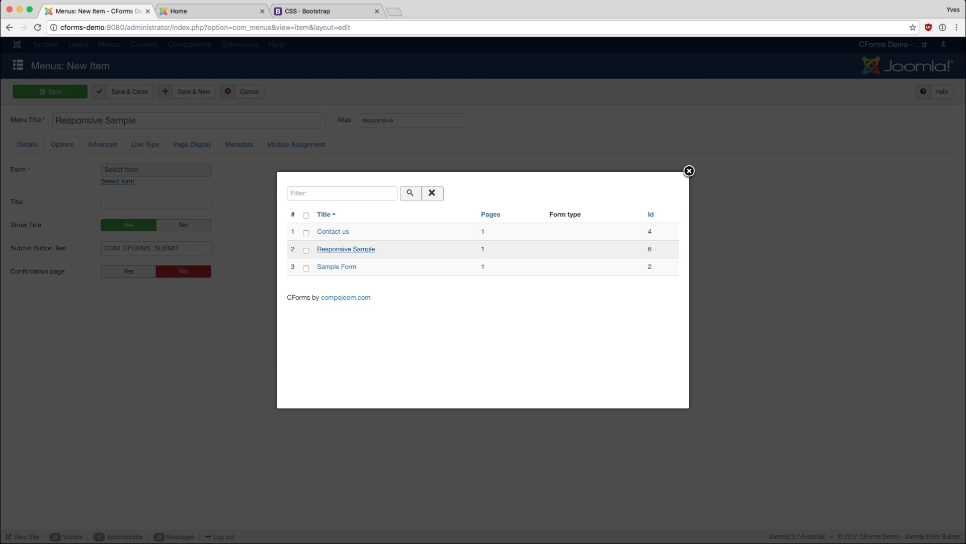
left_click(346, 248)
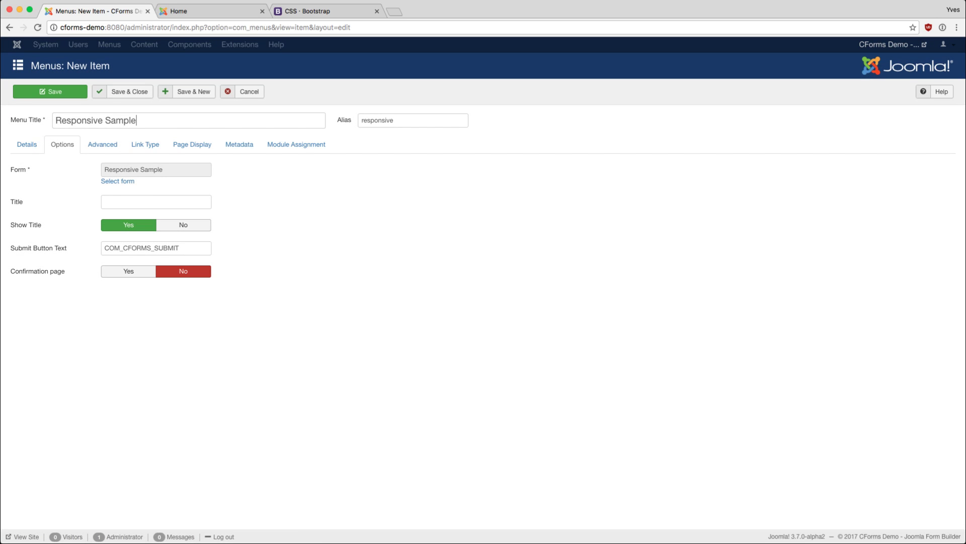
- Give the form the display title "Responsive Sample", enable its confirmation page, and save and close the menu item
key("super+a")
key("super+c")
left_click(162, 202)
key("super+v")
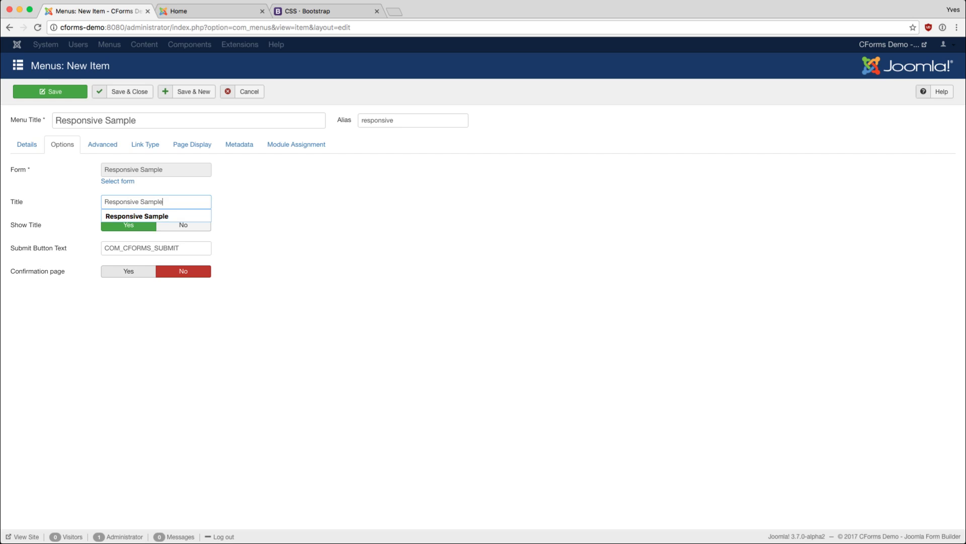
left_click(128, 271)
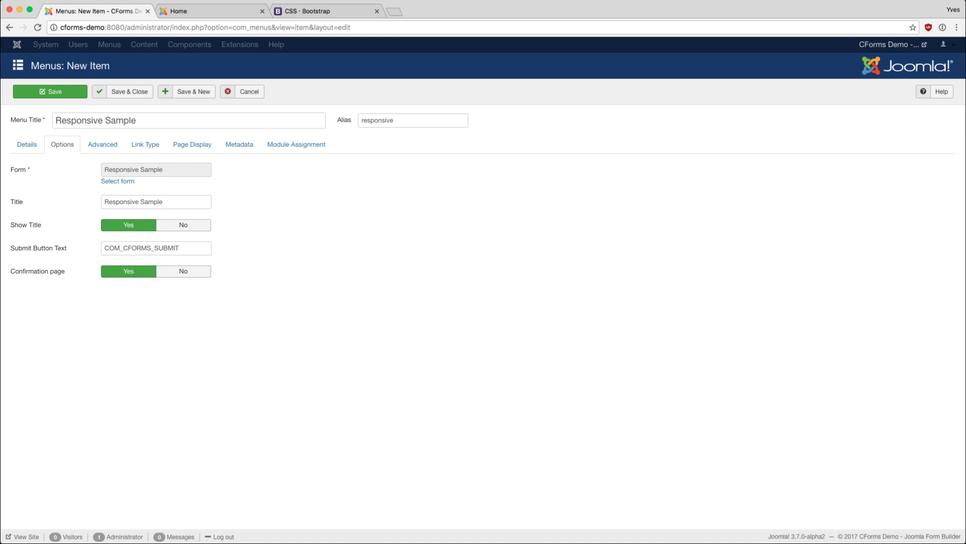
left_click(123, 91)
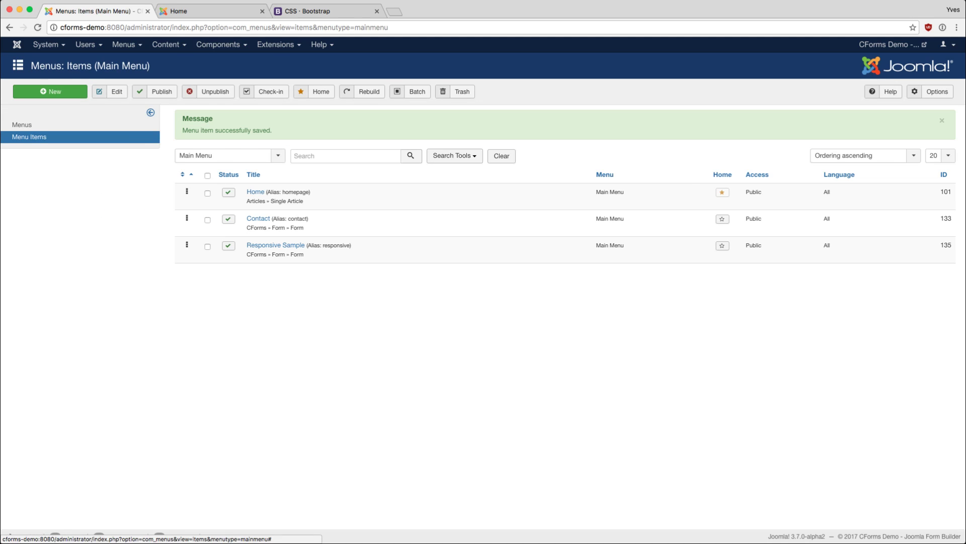
- Reload the site's home page, open the Responsive Sample menu link, and check the form's First name field
left_click(216, 11)
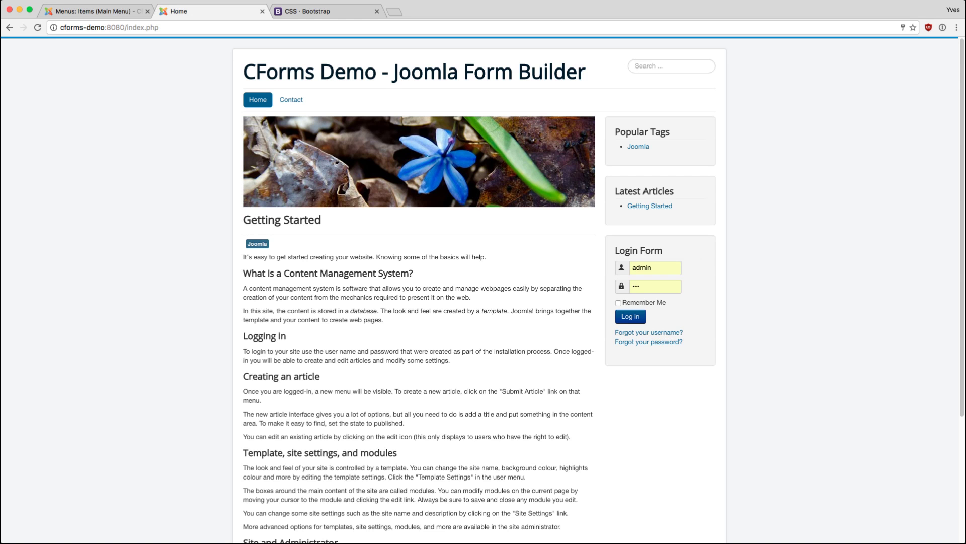
key("super+r")
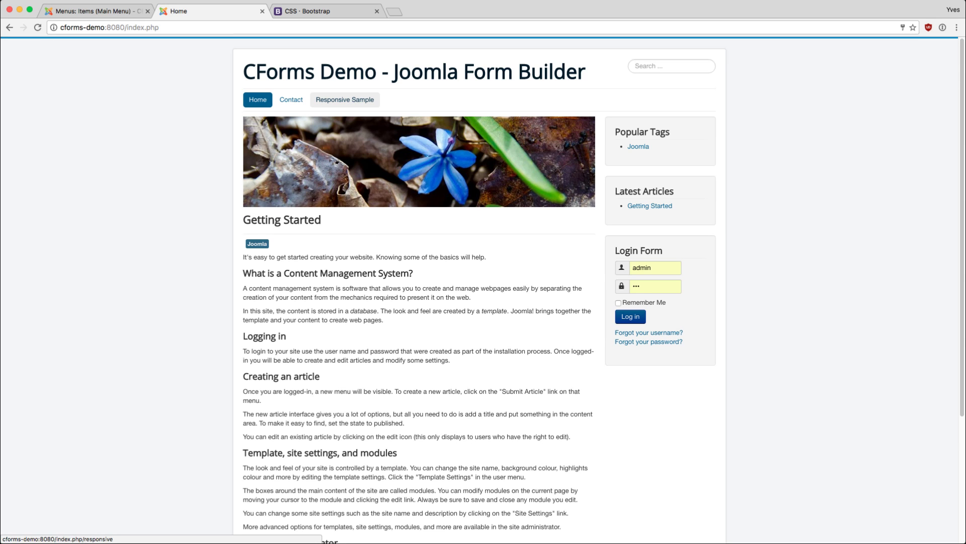
left_click(345, 99)
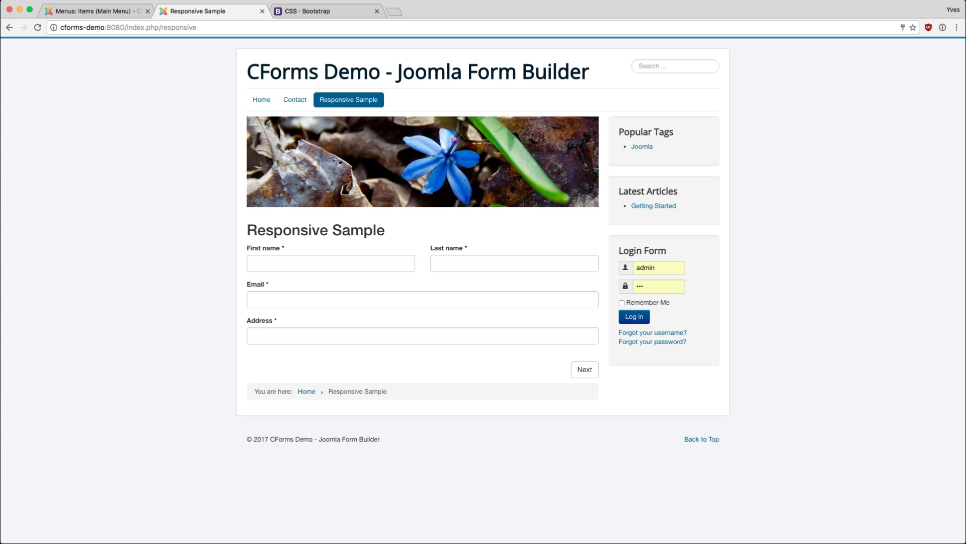
left_click(322, 263)
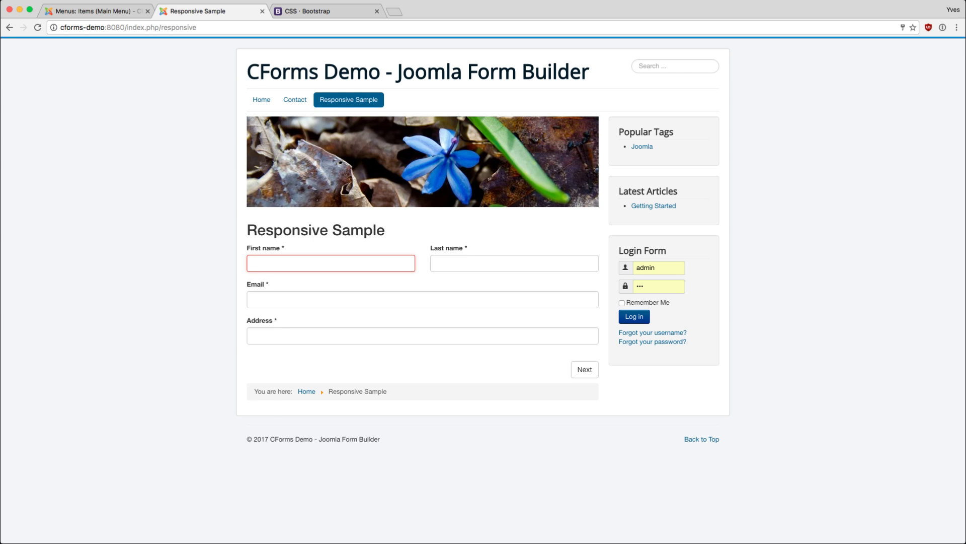
- View the form page in the browser's device emulation at phone width and submit the empty form to test its required fields
right_click(257, 335)
left_click(207, 423)
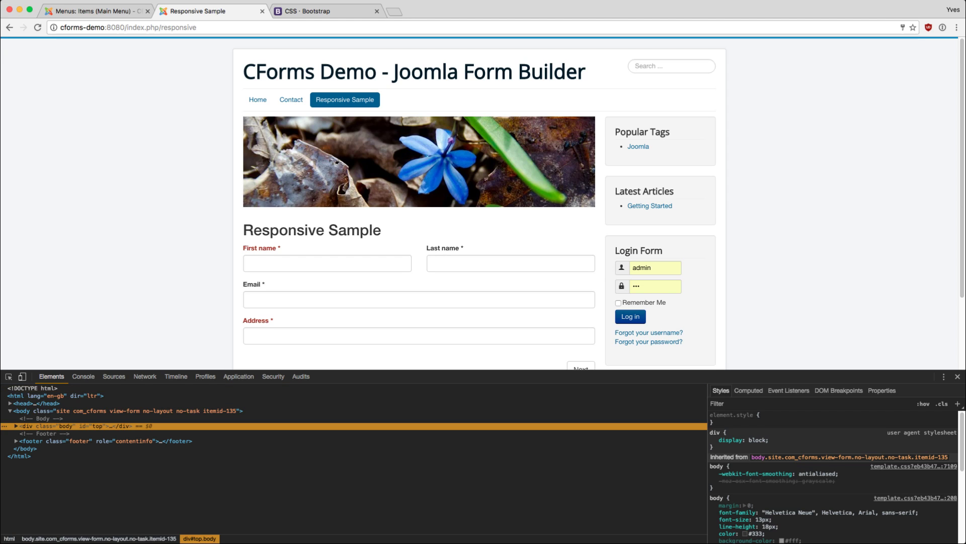
left_click(22, 377)
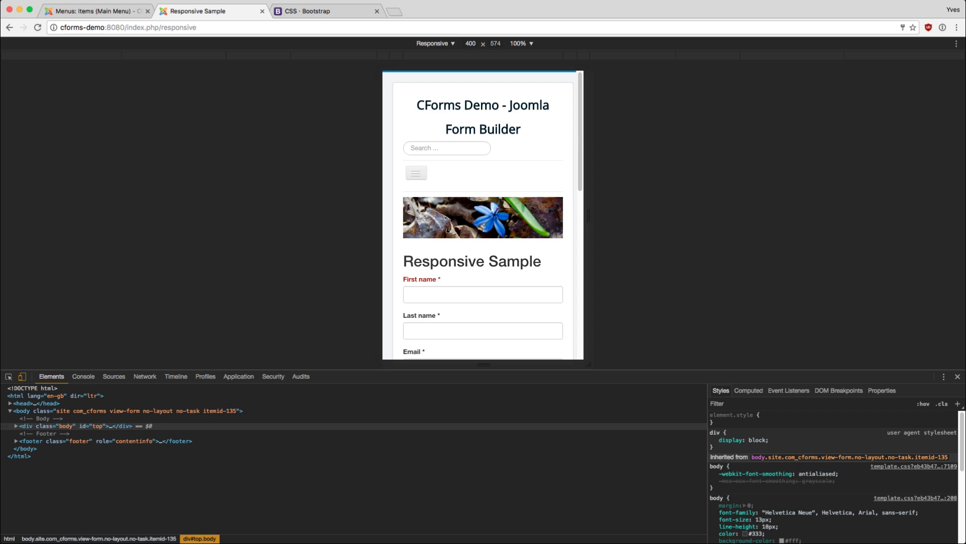
scroll(483, 215, "down", 3)
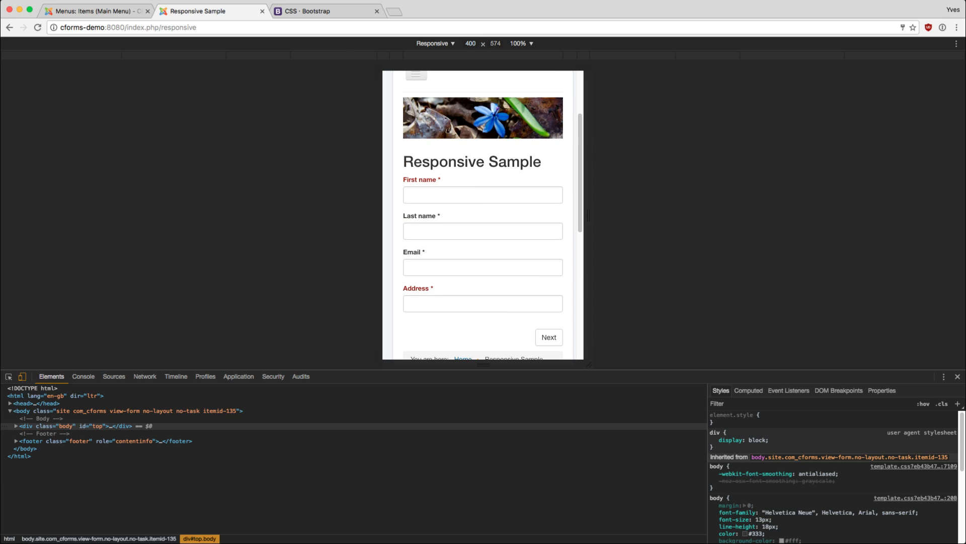
scroll(483, 215, "down", 1)
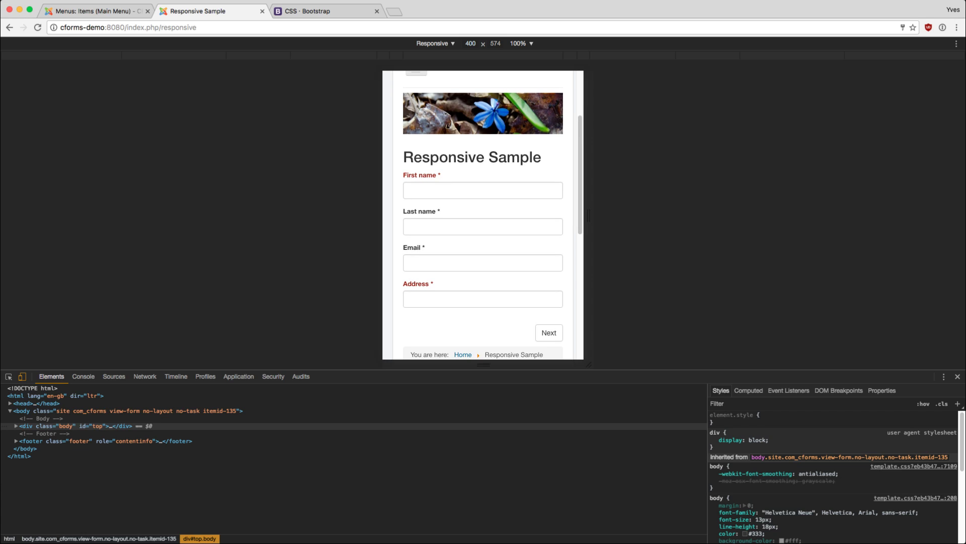
scroll(483, 215, "down", 1)
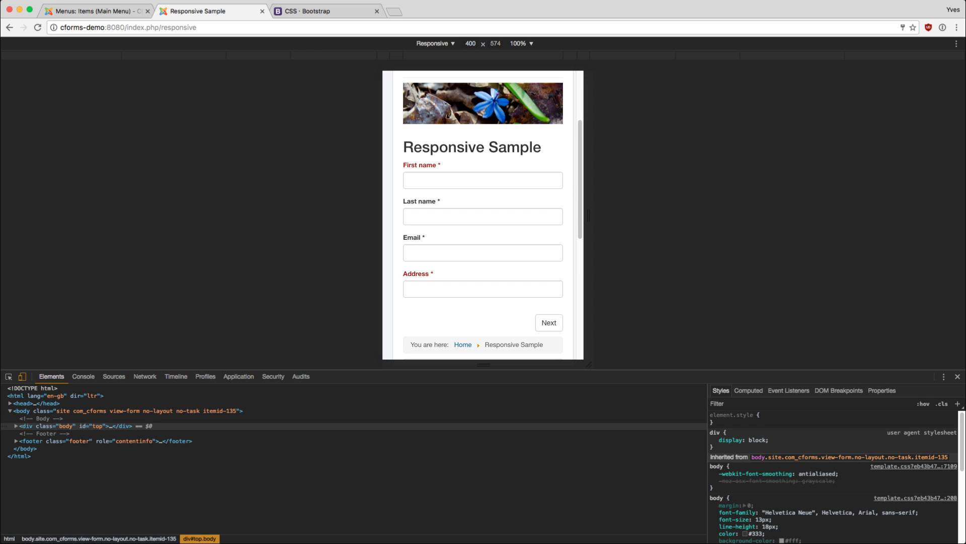
left_click(549, 322)
scroll(523, 275, "down", 2)
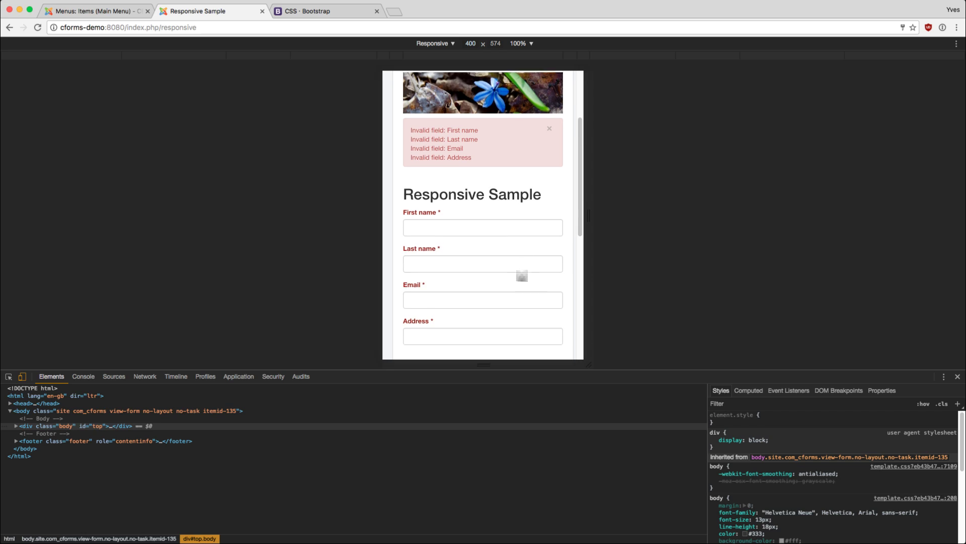